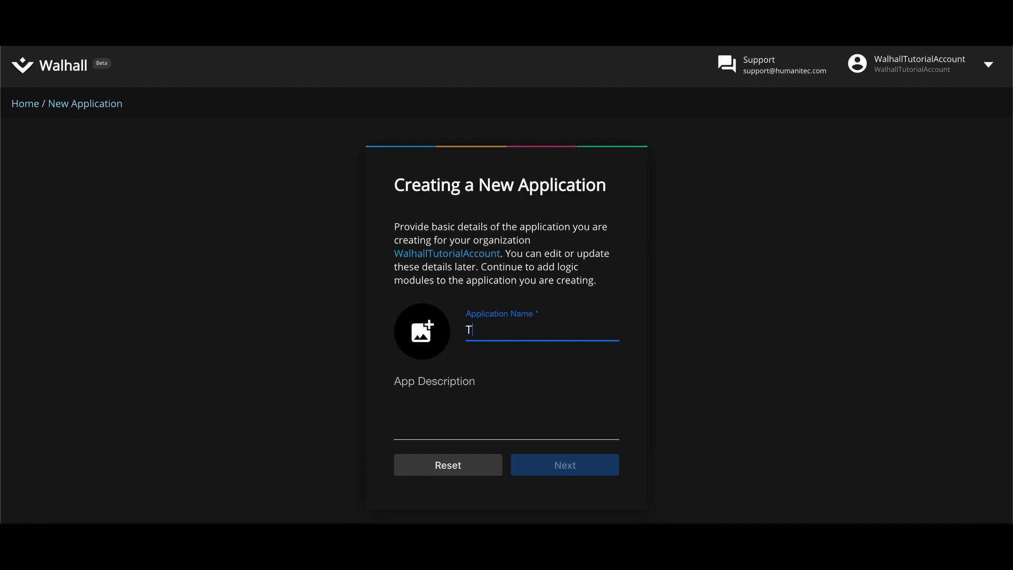
Step: Name the application 'Tutorial application' and continue to module selection
type("lication")
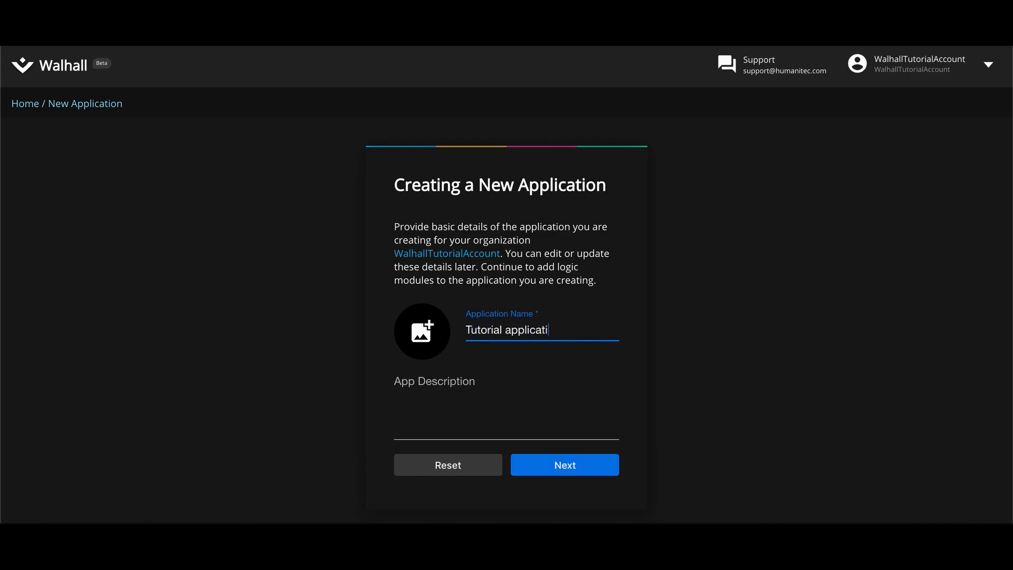
left_click(548, 460)
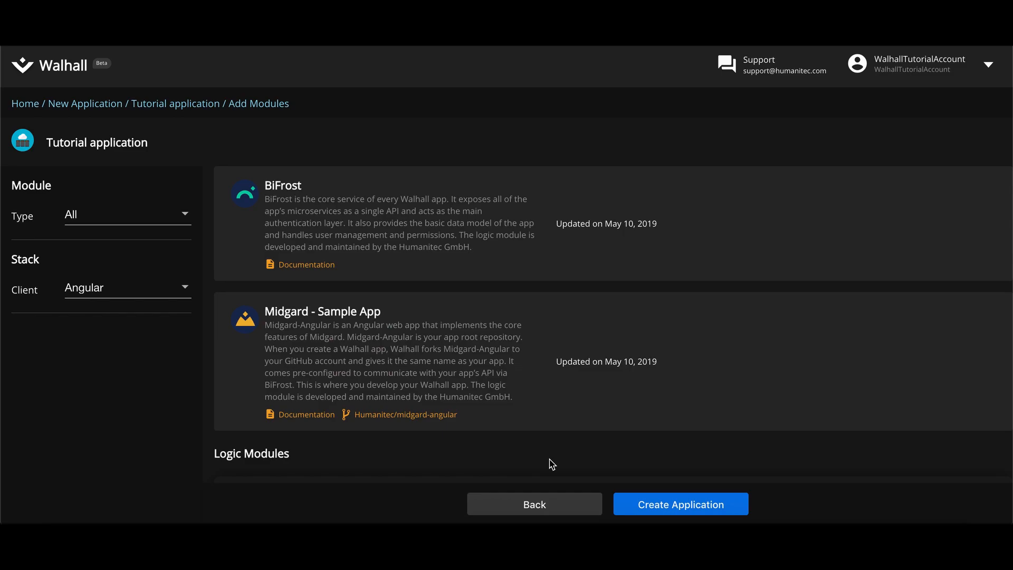
scroll(551, 465, "down", 6)
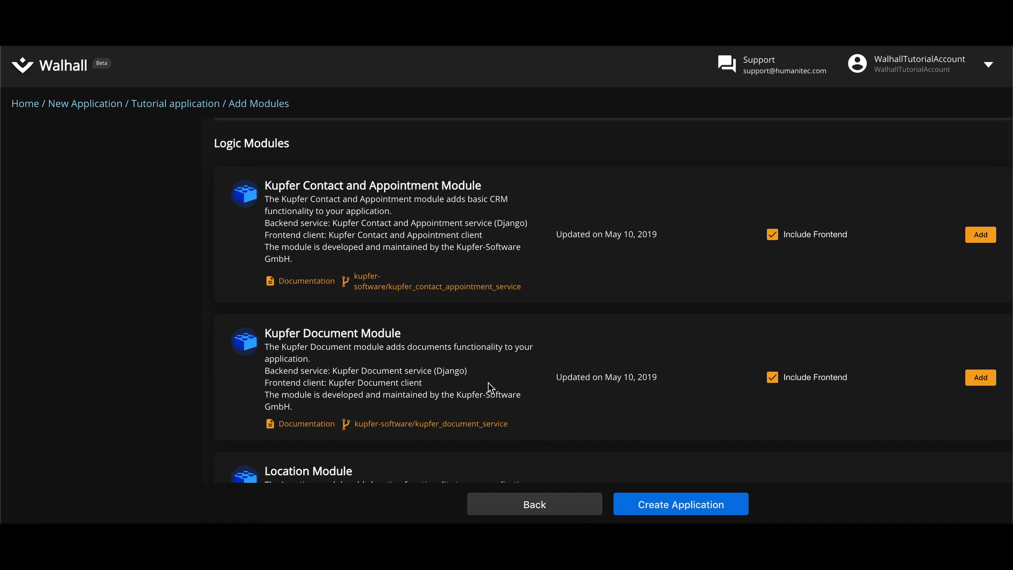
scroll(516, 264, "up", 6)
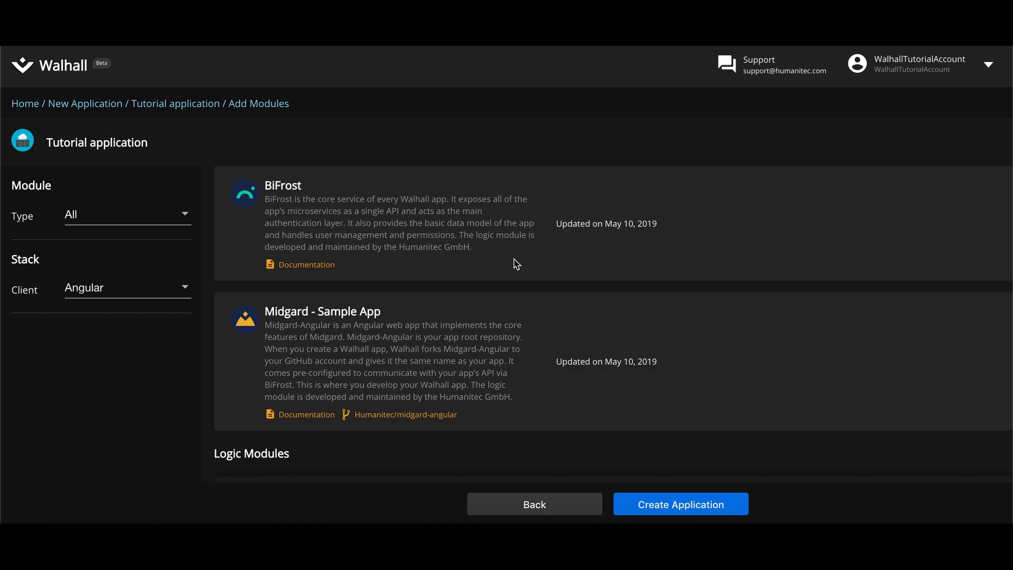
Step: Keep Angular as the client, add the Product Module with its frontend, and create the application
left_click(154, 300)
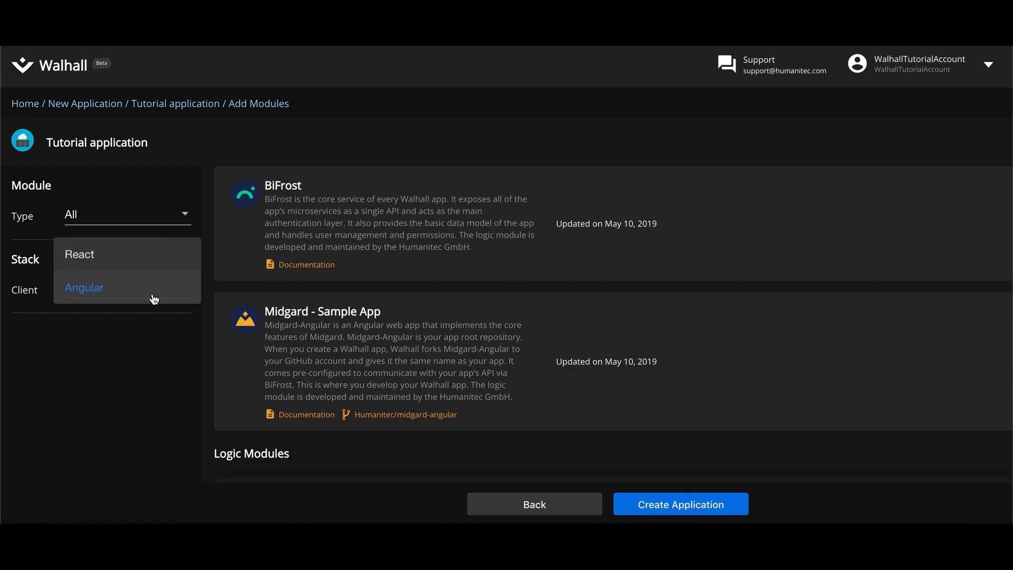
left_click(152, 327)
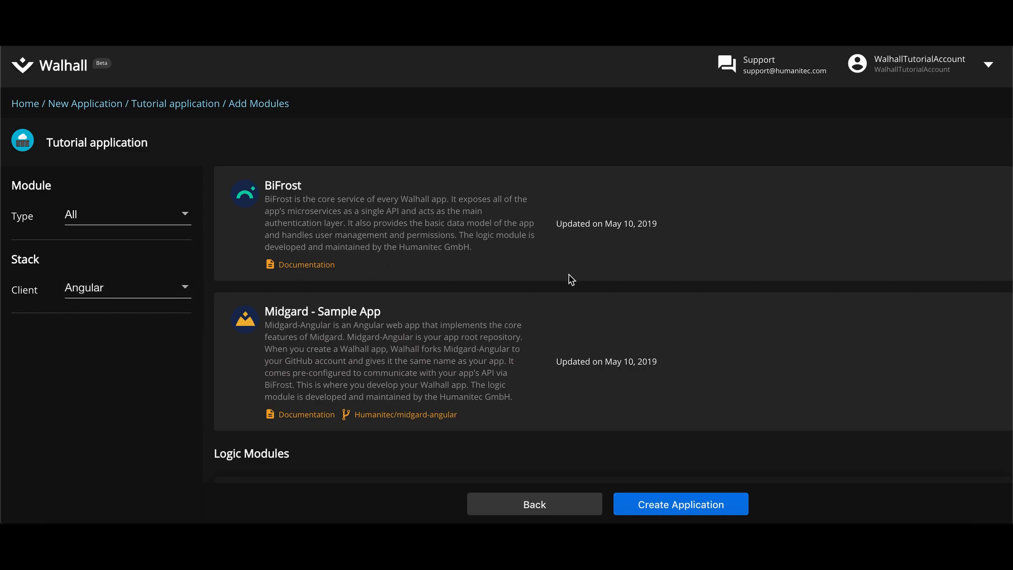
scroll(572, 279, "down", 8)
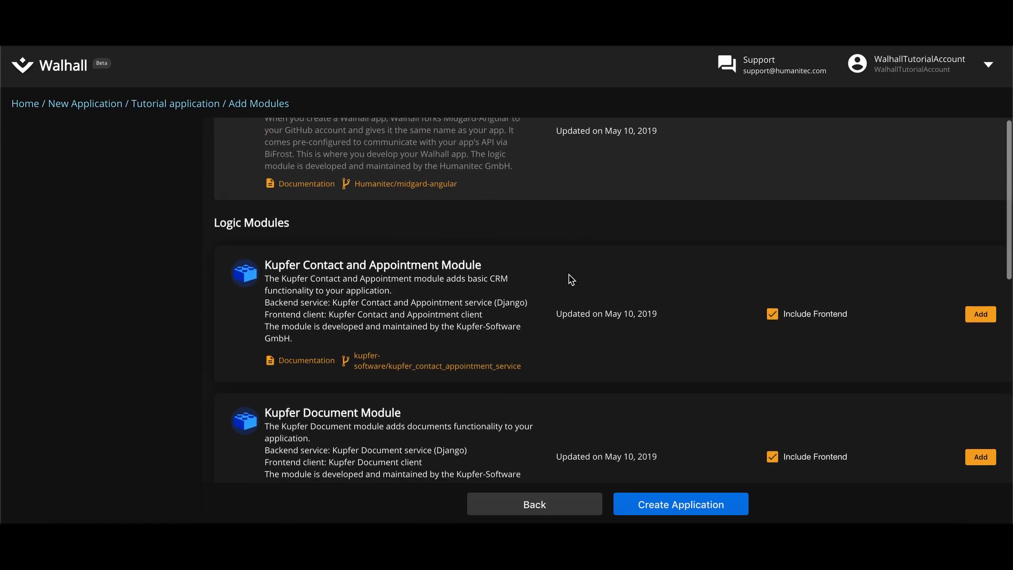
scroll(572, 280, "down", 6)
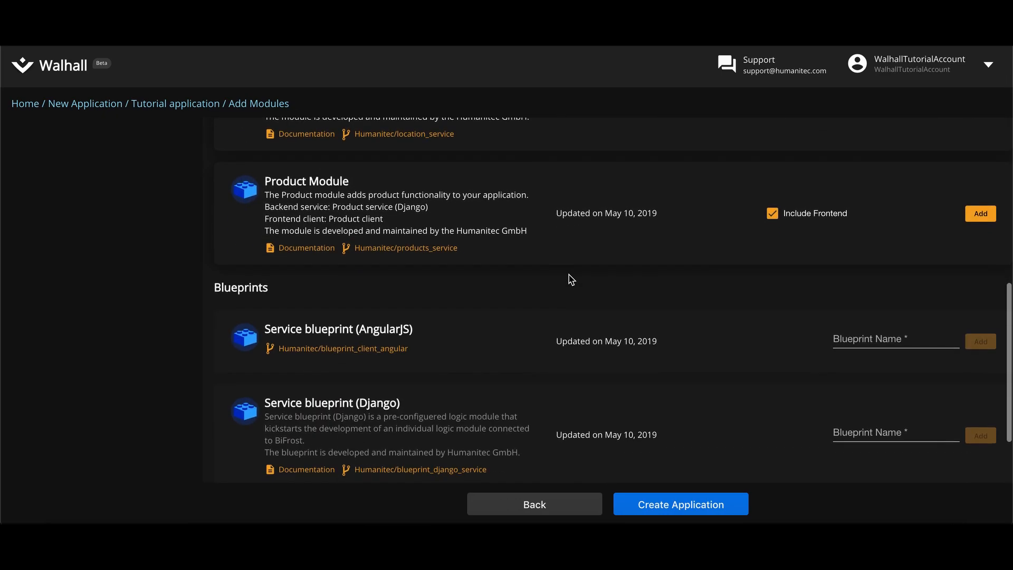
left_click(972, 222)
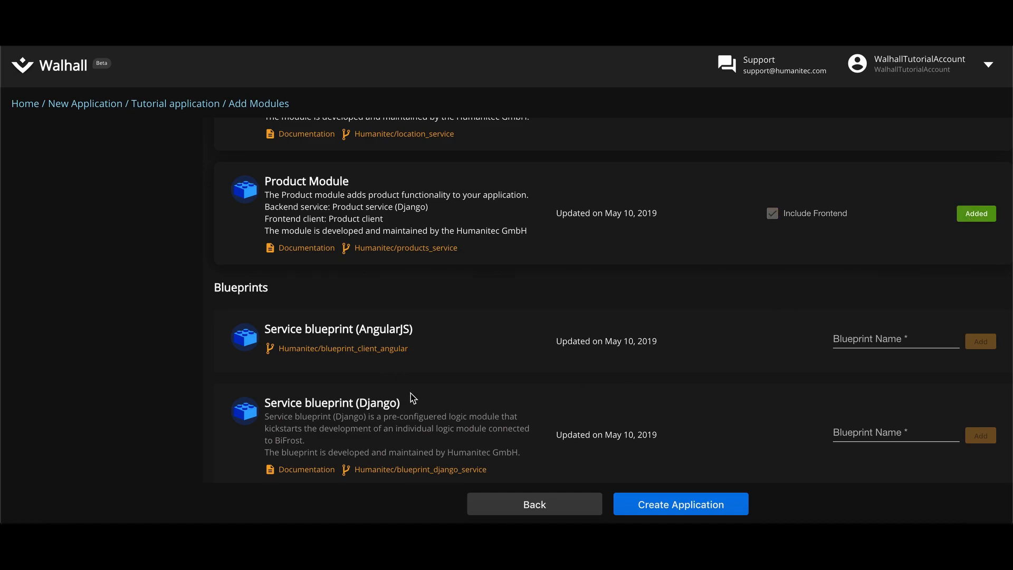
left_click(853, 338)
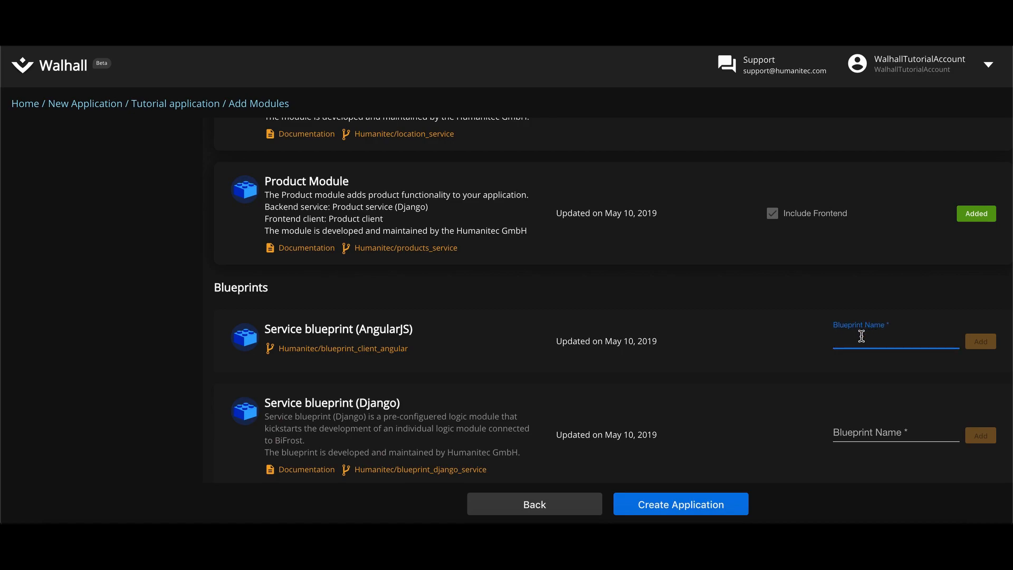
left_click(752, 347)
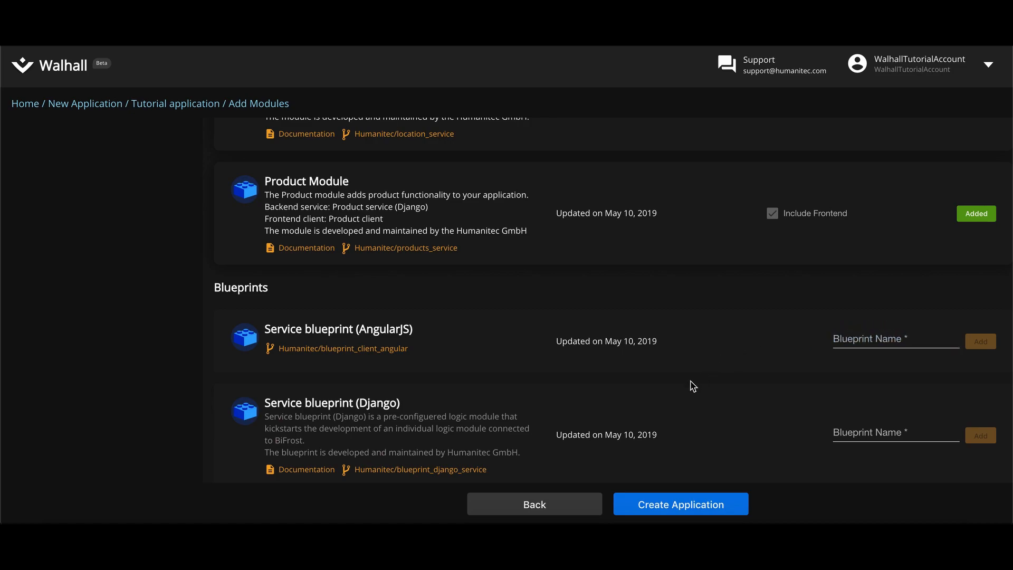
left_click(675, 503)
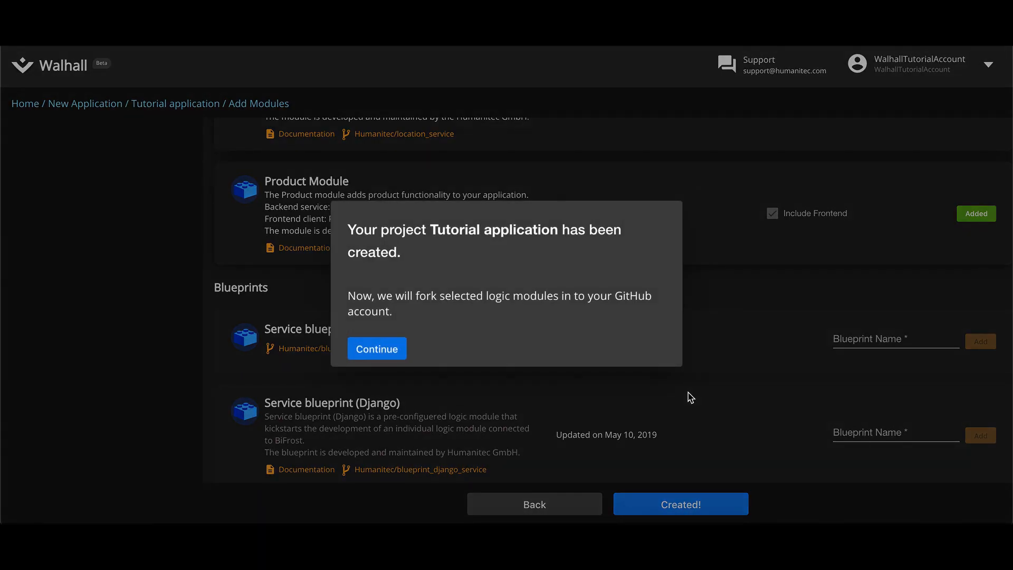
Step: Dismiss the creation confirmation and reload the GitHub profile to check for forked repositories
left_click(397, 348)
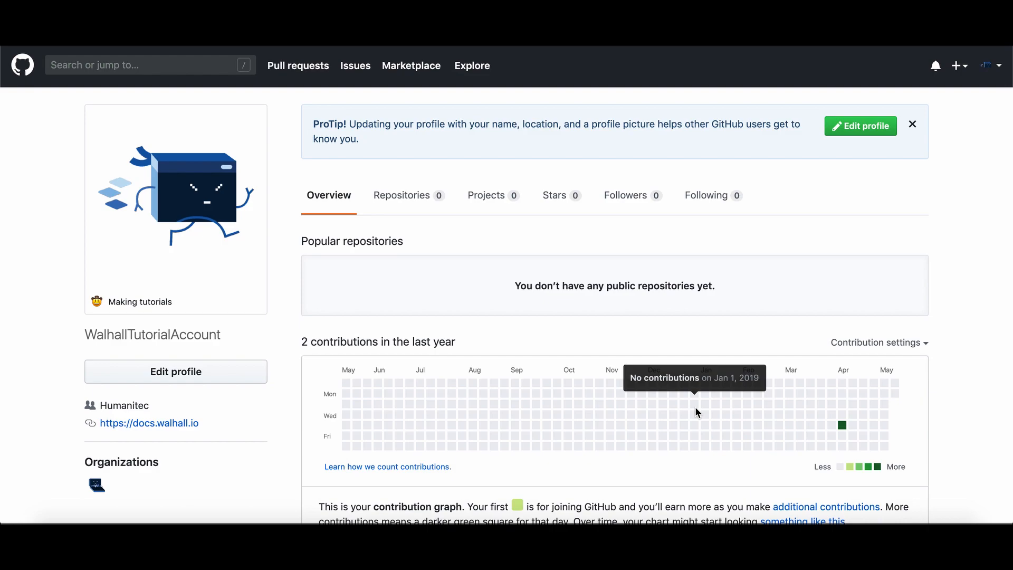
key("super+r")
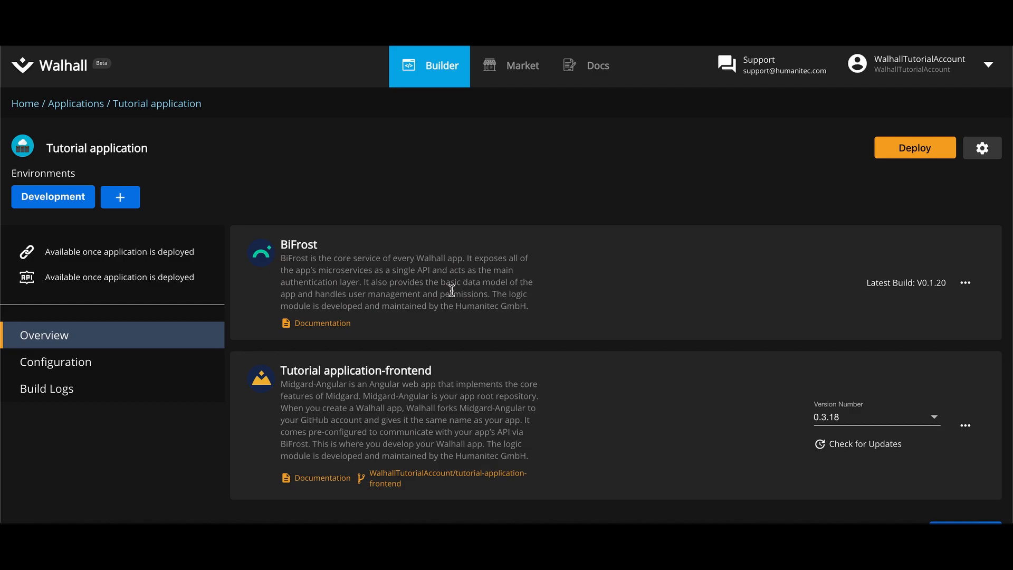
Step: Deploy Tutorial application to the Development environment
left_click(902, 158)
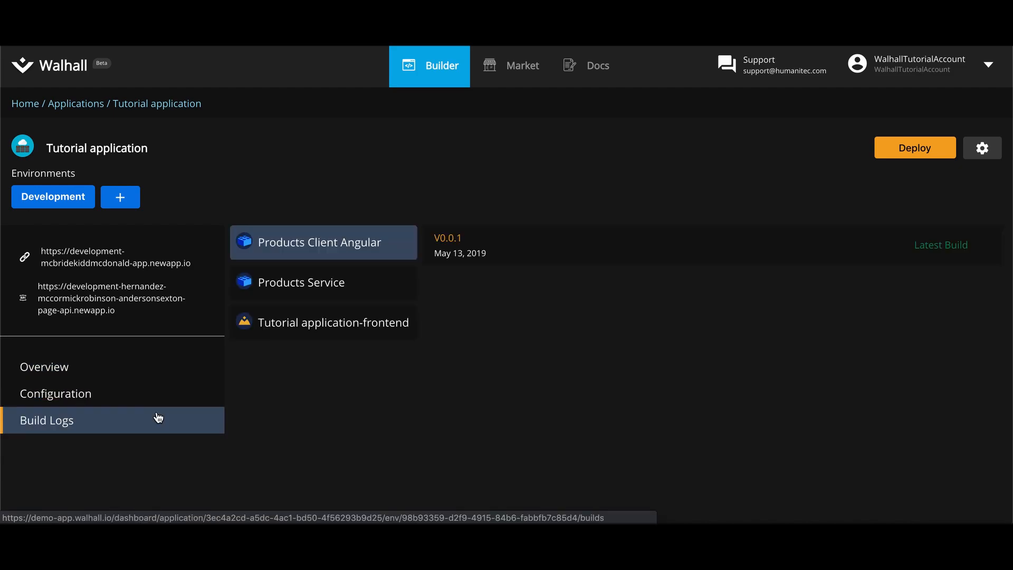
Step: Open build V0.3.18 of Tutorial application-frontend and view its install step log
left_click(269, 323)
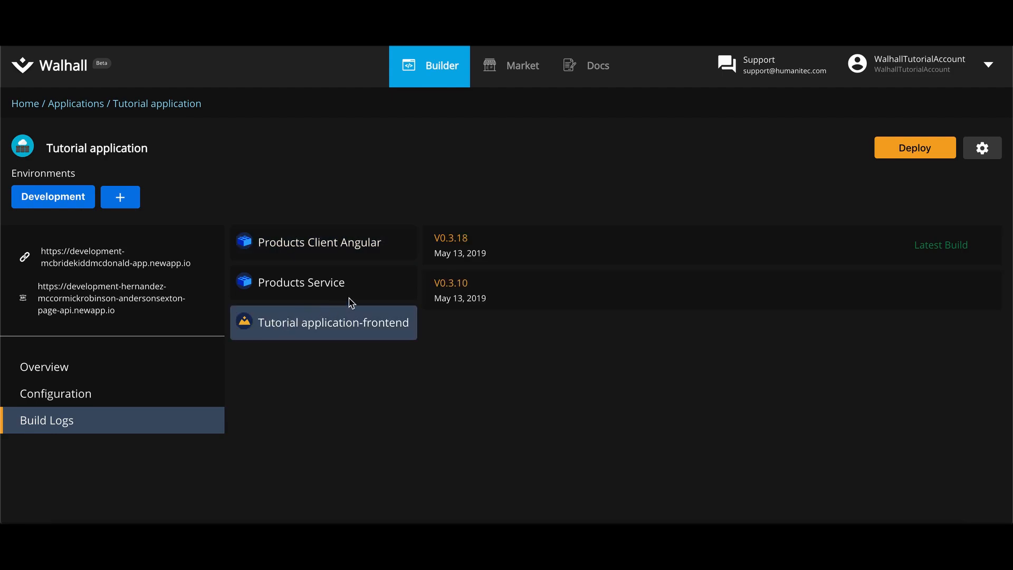
left_click(479, 253)
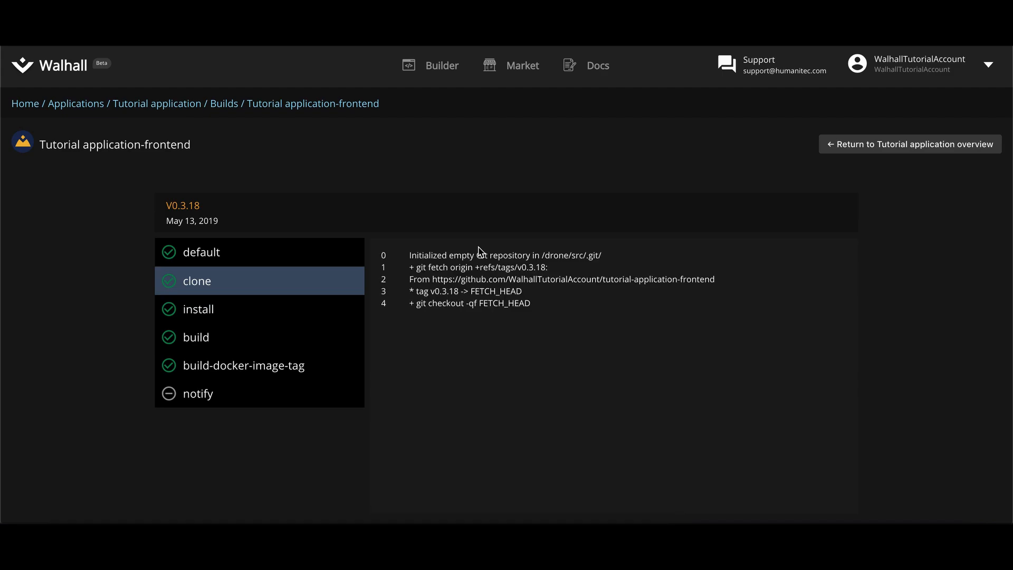
left_click(266, 320)
scroll(492, 359, "down", 5)
scroll(492, 359, "down", 5)
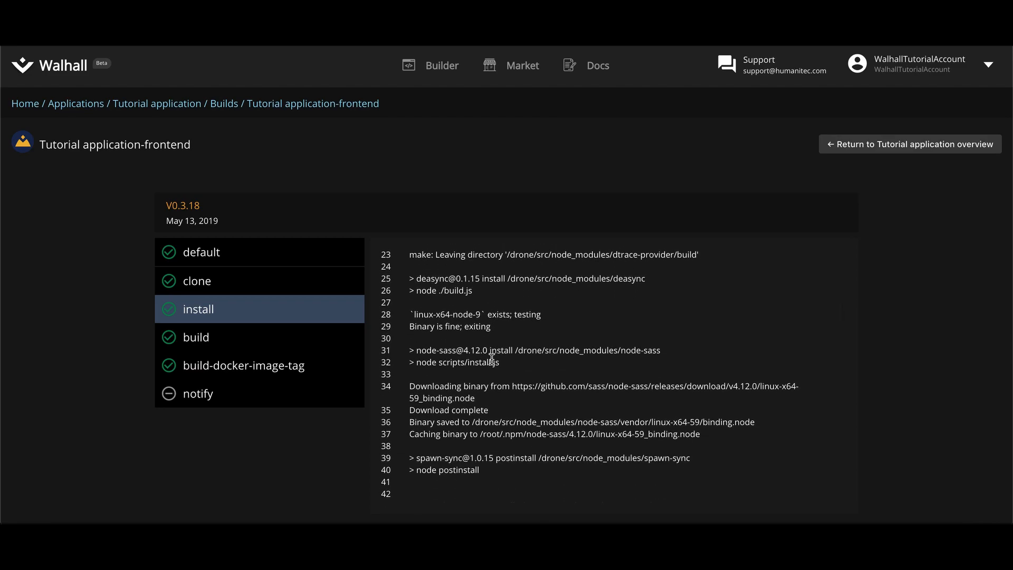
Step: Read the build-docker-image-tag log to the end and return to the Tutorial application overview
left_click(267, 365)
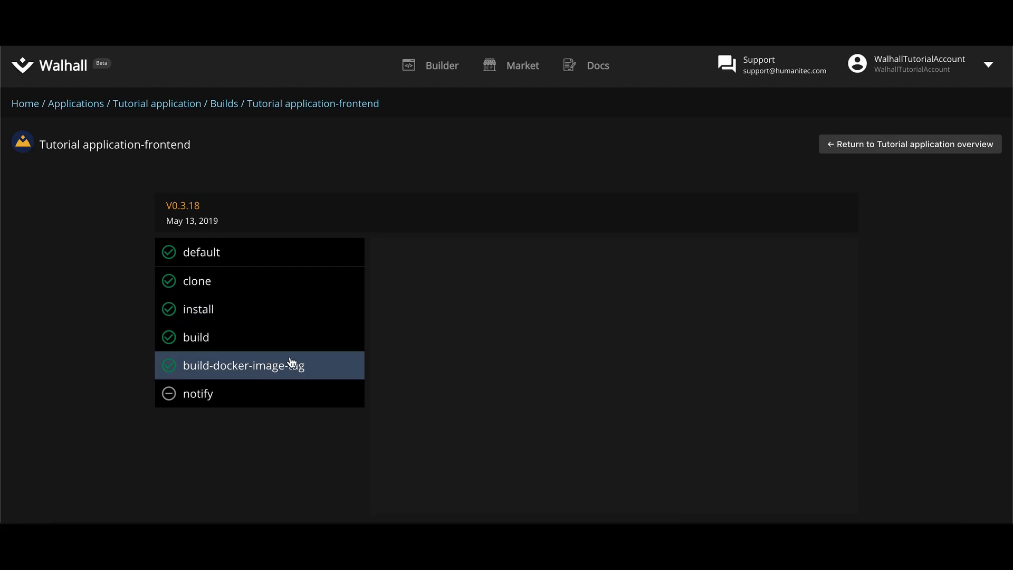
scroll(506, 383, "down", 15)
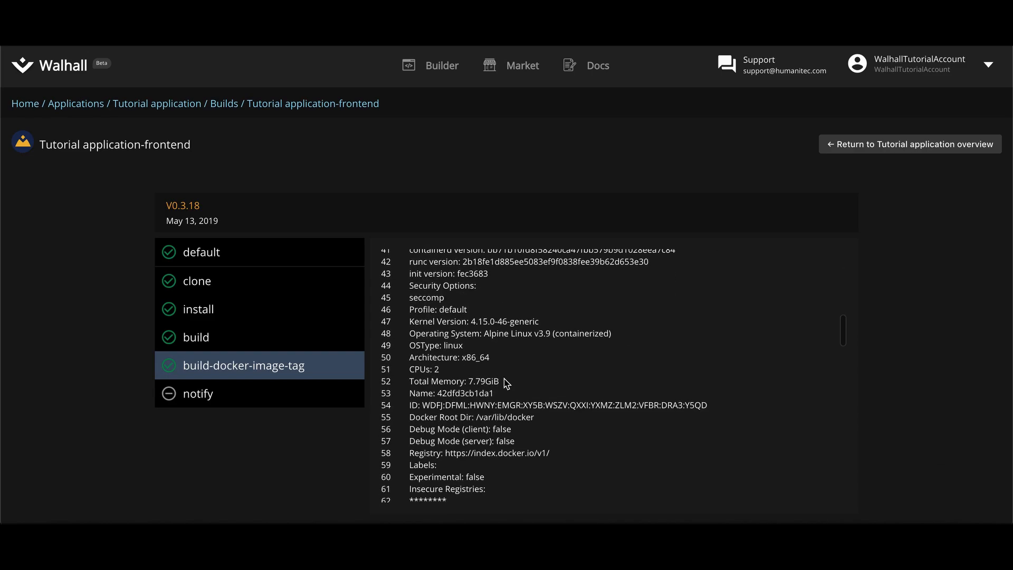
scroll(504, 378, "down", 20)
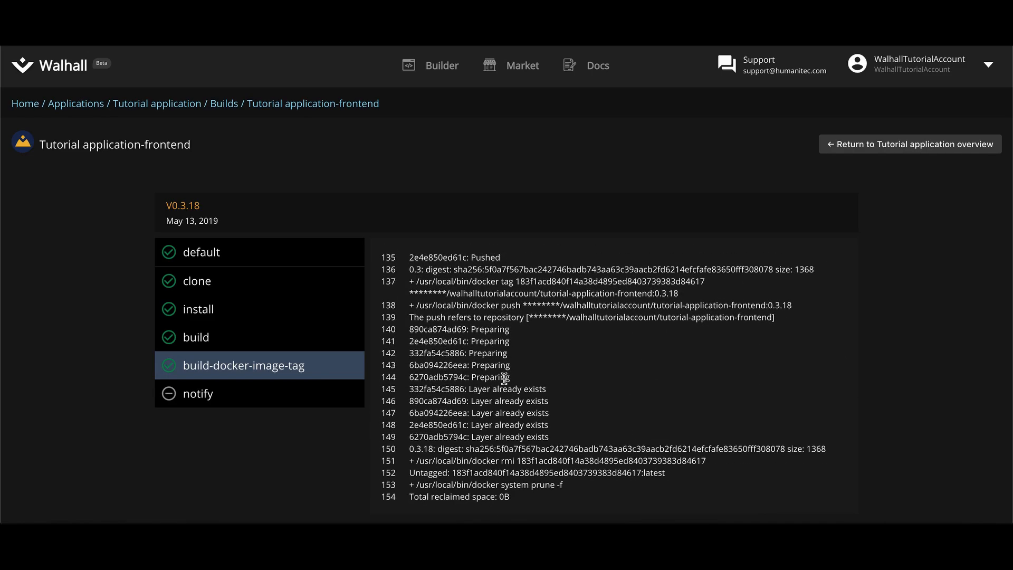
left_click(171, 104)
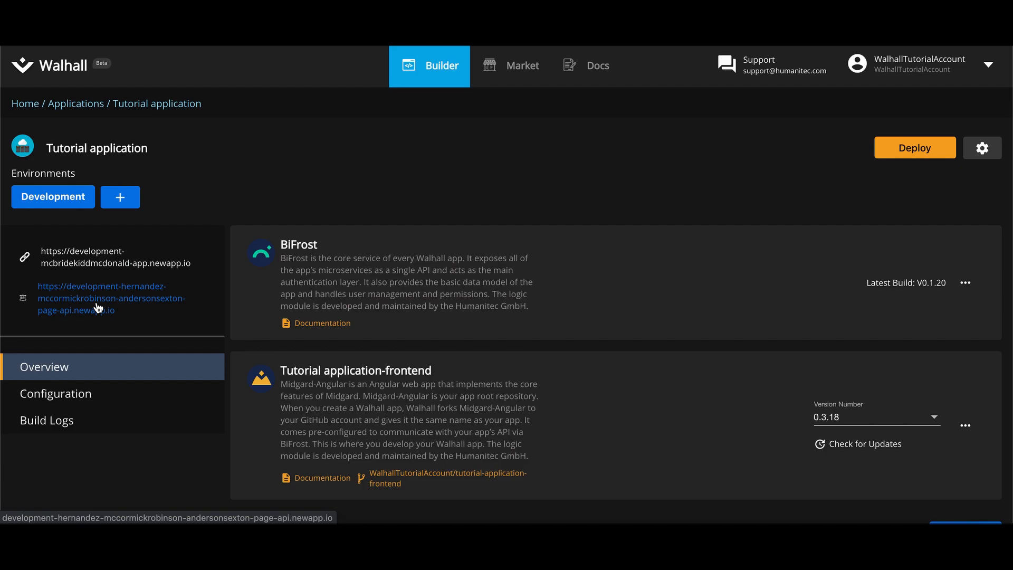
Step: Open the Tutorial application's development URL to reach the deployed app's login page
left_click(105, 262)
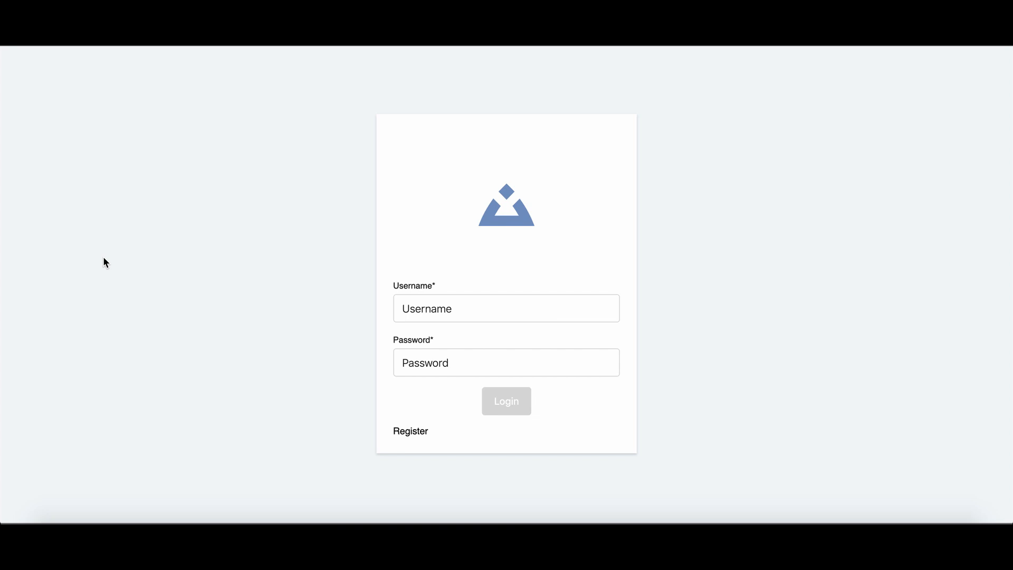
Step: Open the registration form and enter the e-mail address, username and password
left_click(413, 433)
left_click(413, 201)
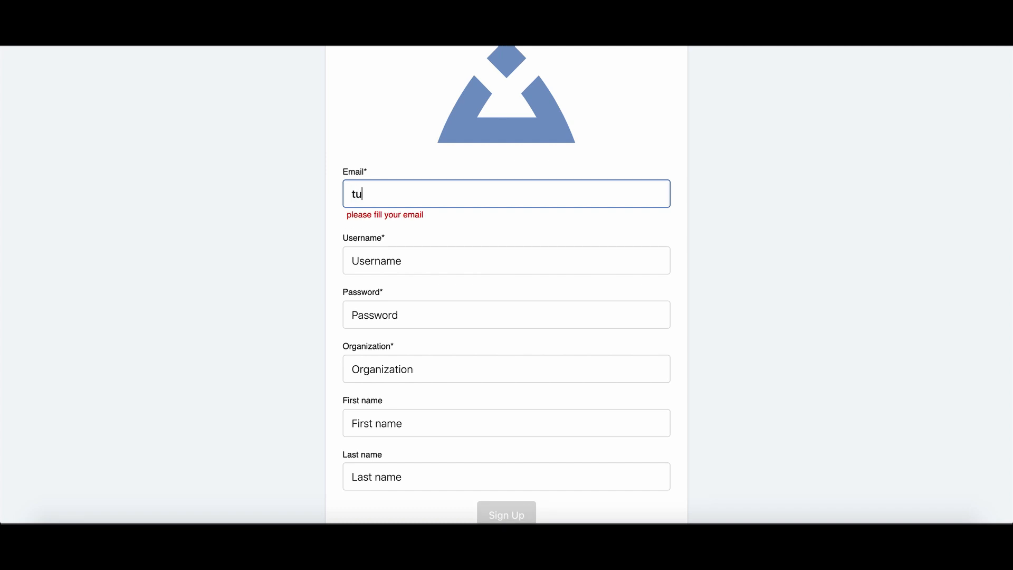
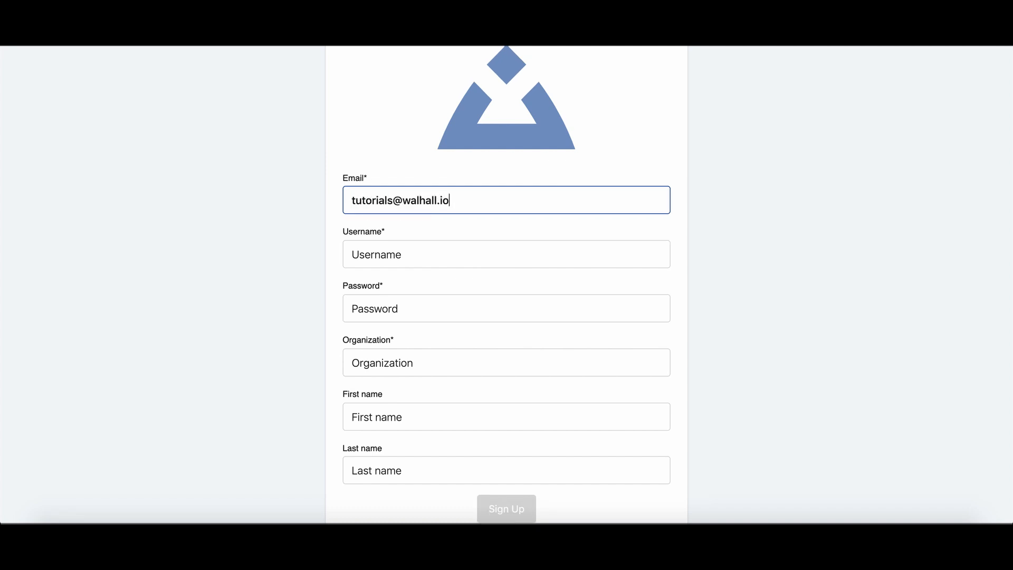
key("Tab")
type("Tutorial")
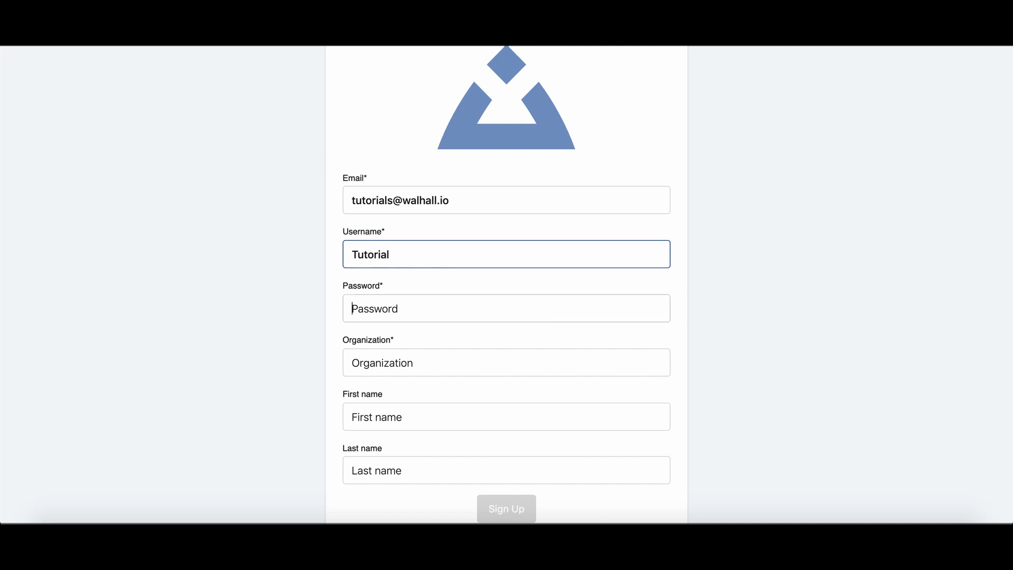
key("Tab")
type("•••••••••")
Step: Fill in the organization, first name and last name, and submit the sign-up form
key("Tab")
type("Tutorial")
key("Tab")
type("Tutorial")
key("Tab")
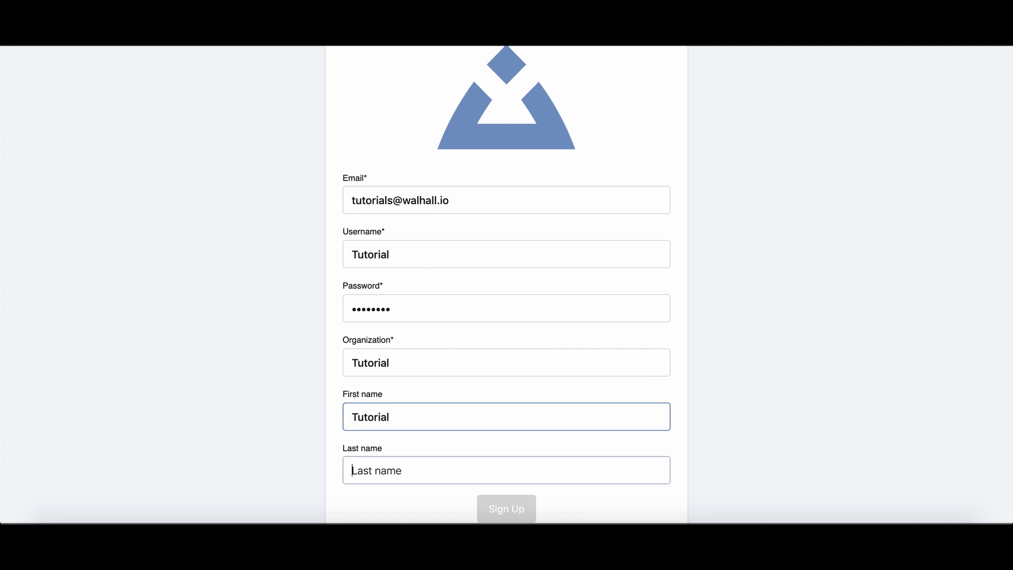
type("User")
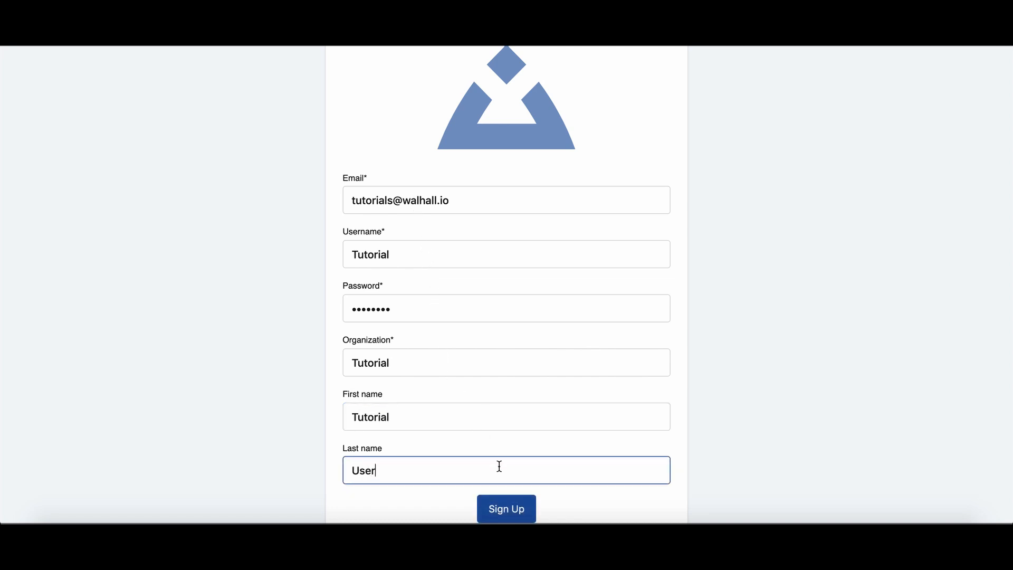
left_click(511, 508)
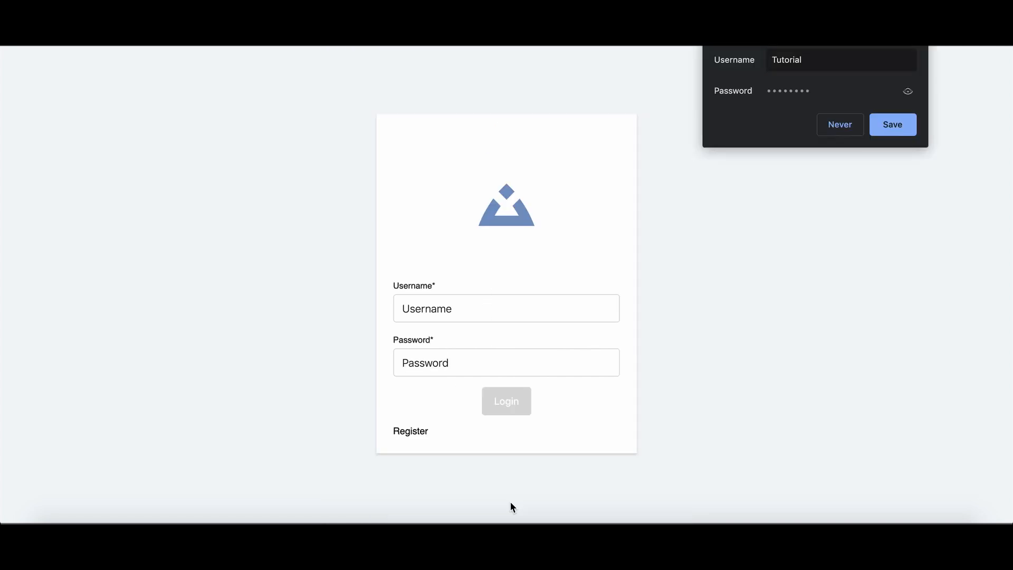
Step: Log in with the new account's username and password
left_click(441, 320)
type("Tutorial")
key("Tab")
type("••••••••")
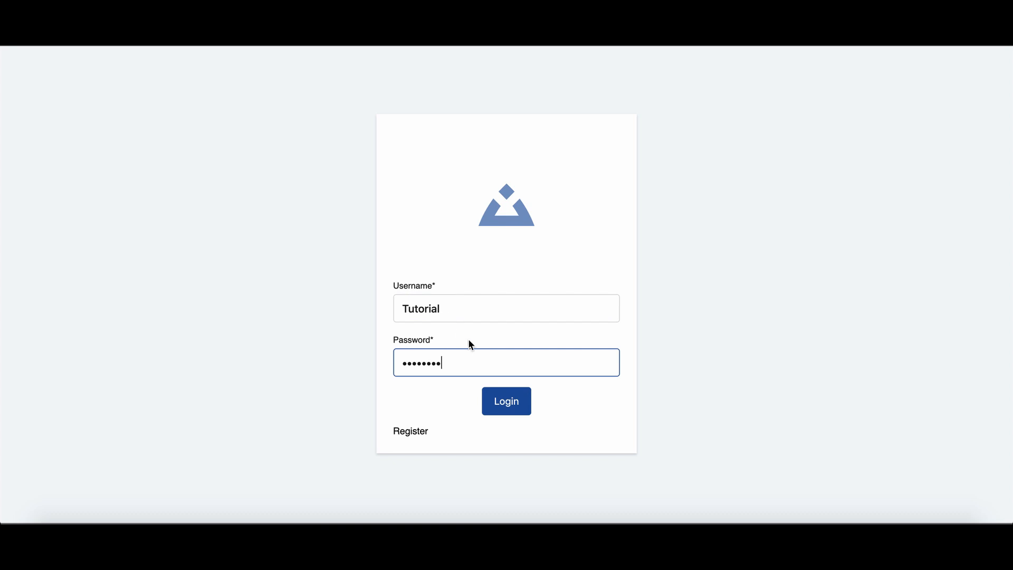
left_click(515, 401)
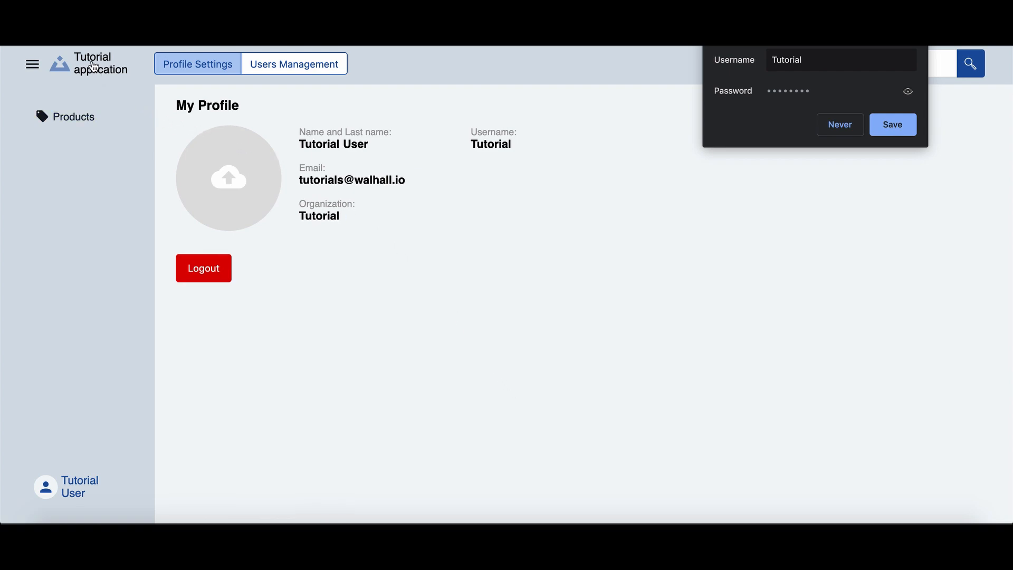
left_click(79, 125)
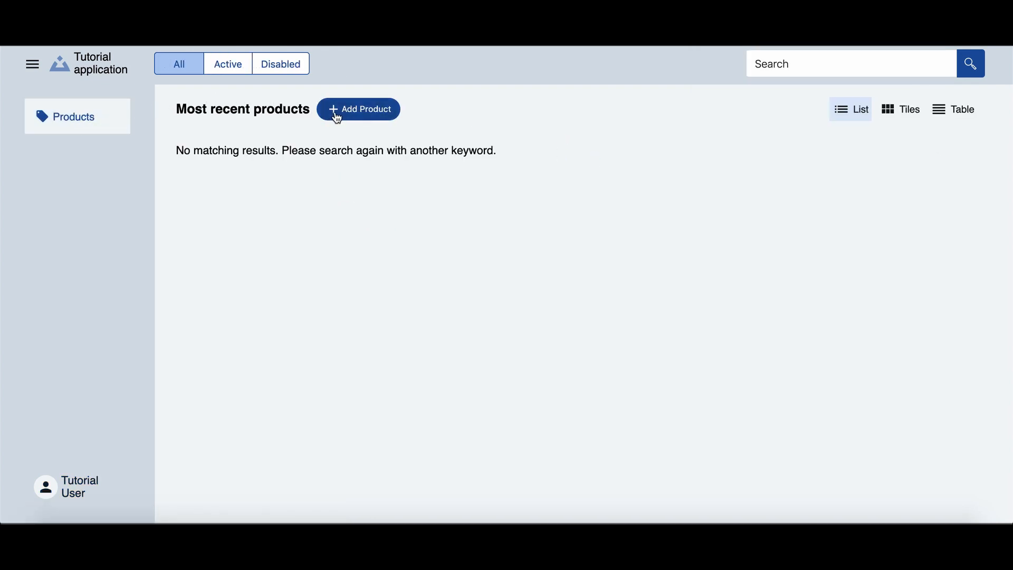
left_click(341, 118)
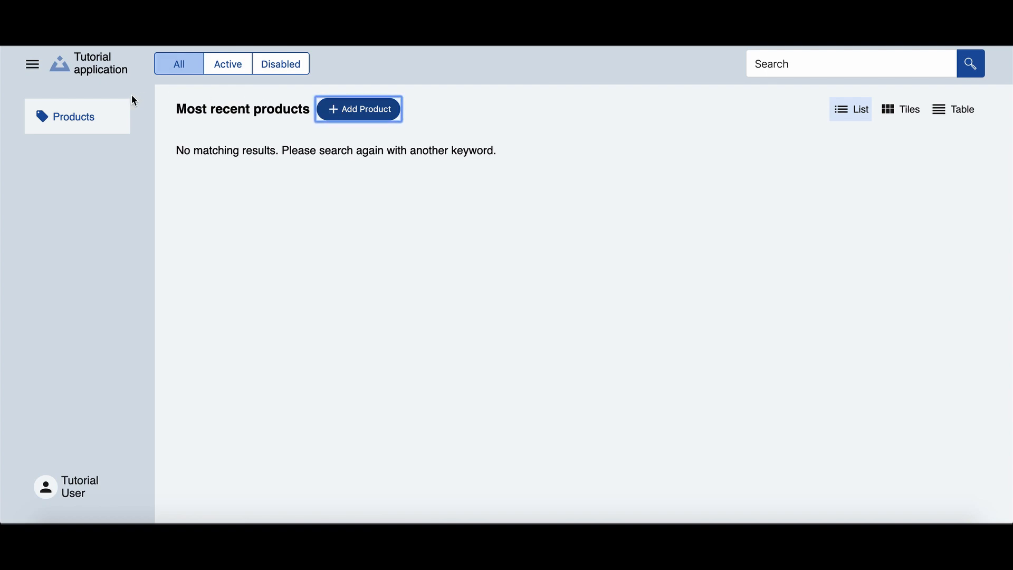
left_click(92, 78)
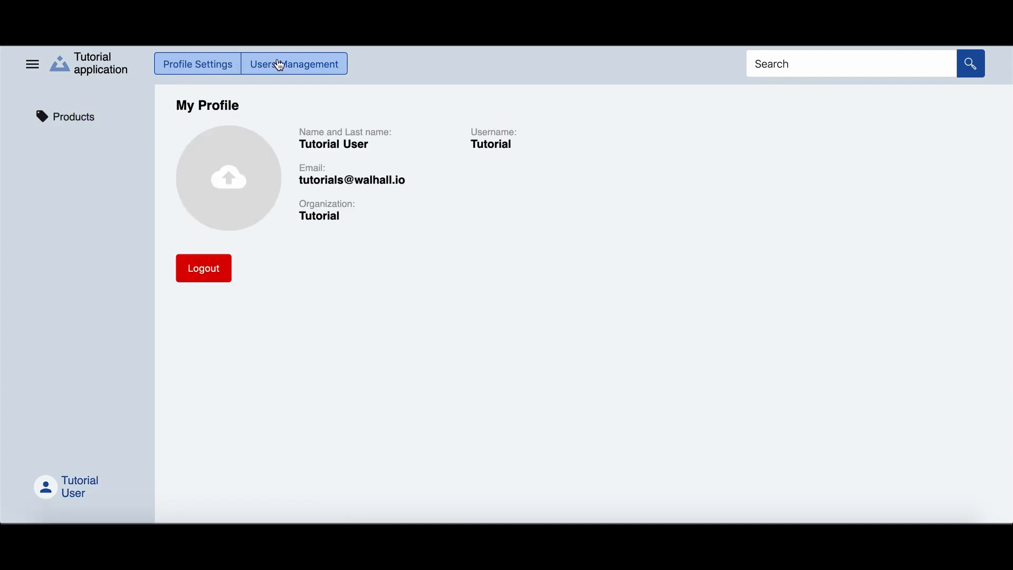
left_click(280, 65)
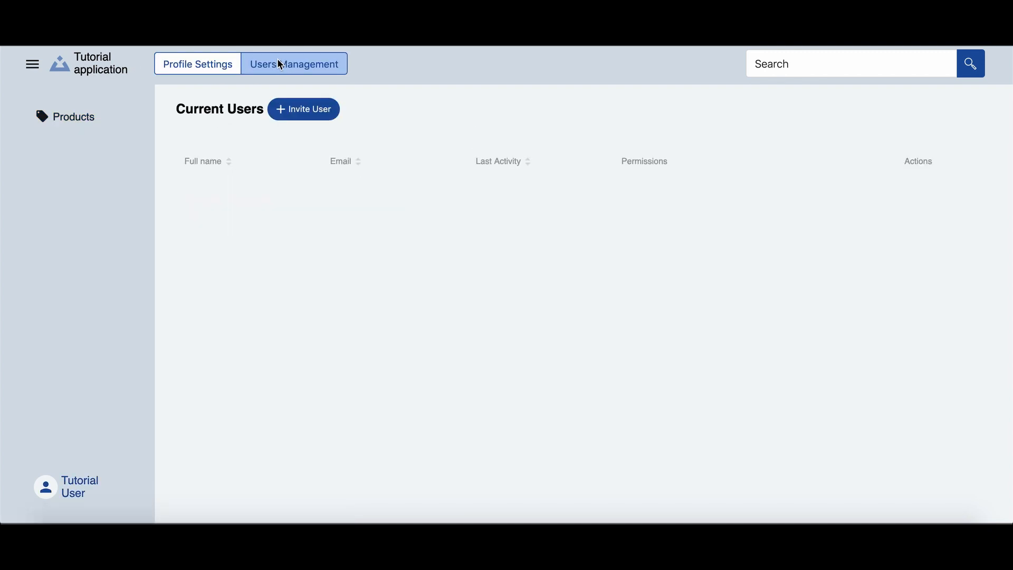
left_click(228, 64)
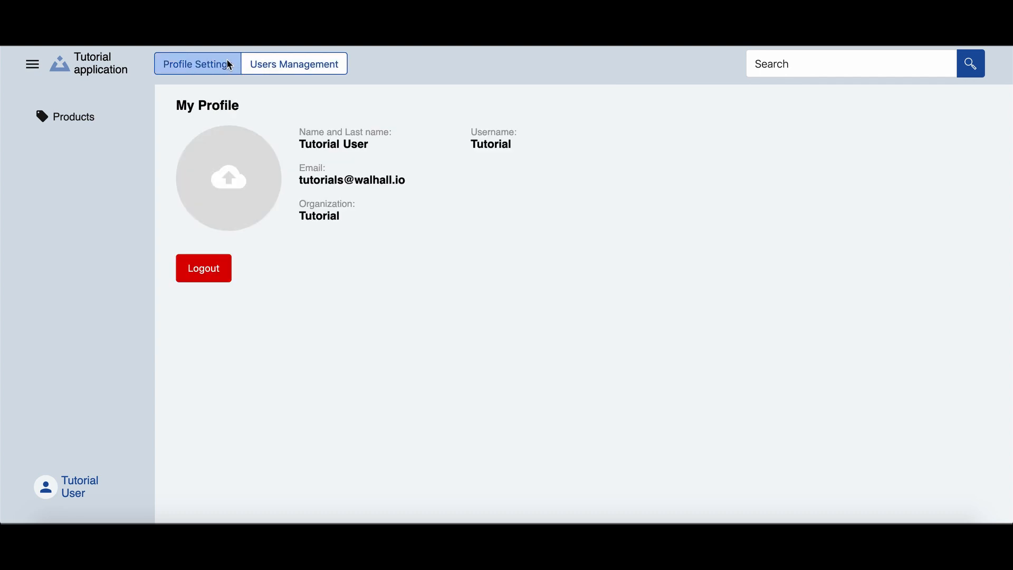